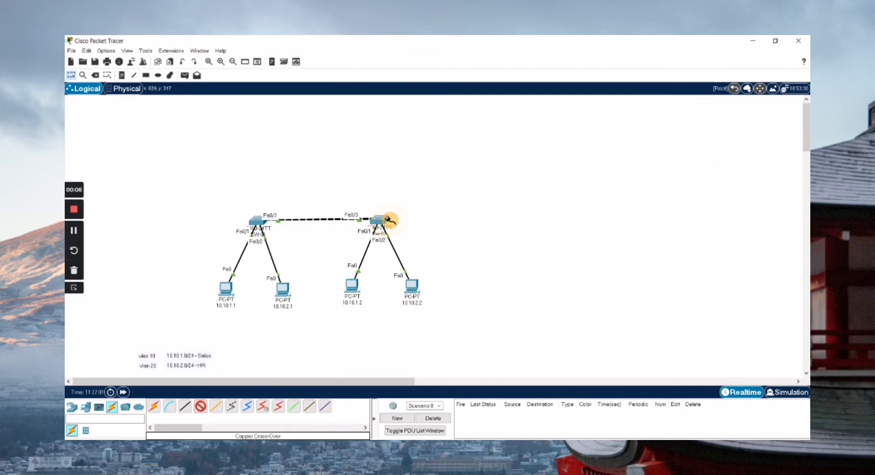
Complete the second crossover link between the two switches by connecting it to FastEthernet0/4 on Sw-02.
click(385, 221)
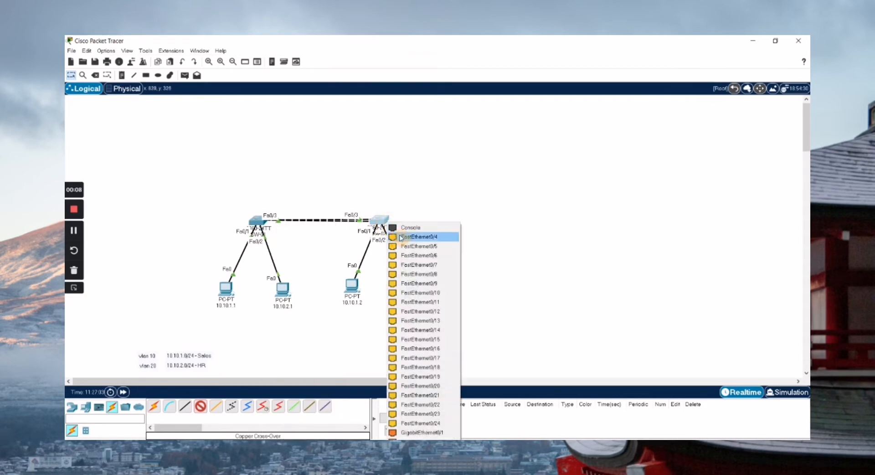
click(401, 237)
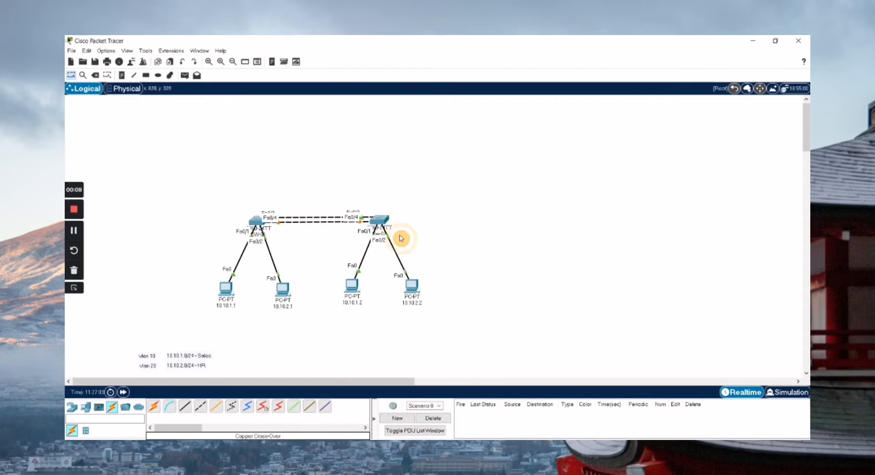
Open the command line of SW-01 and exit interface configuration to global configuration mode.
click(254, 225)
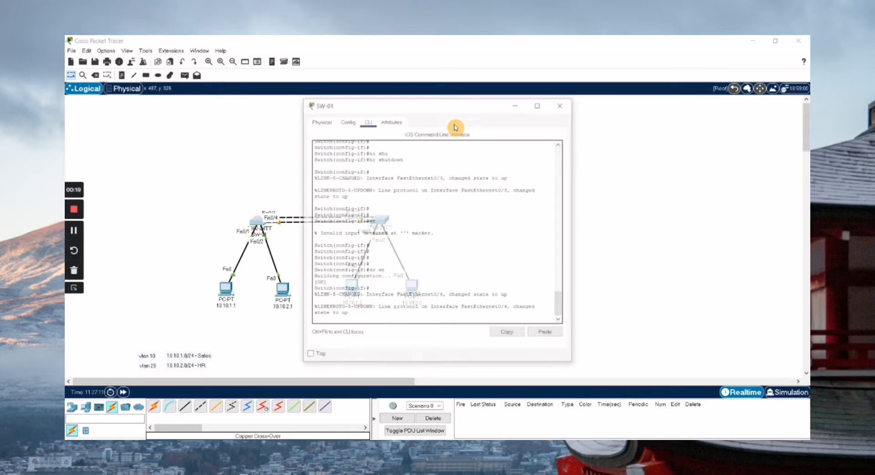
drag(472, 109, 616, 114)
click(625, 235)
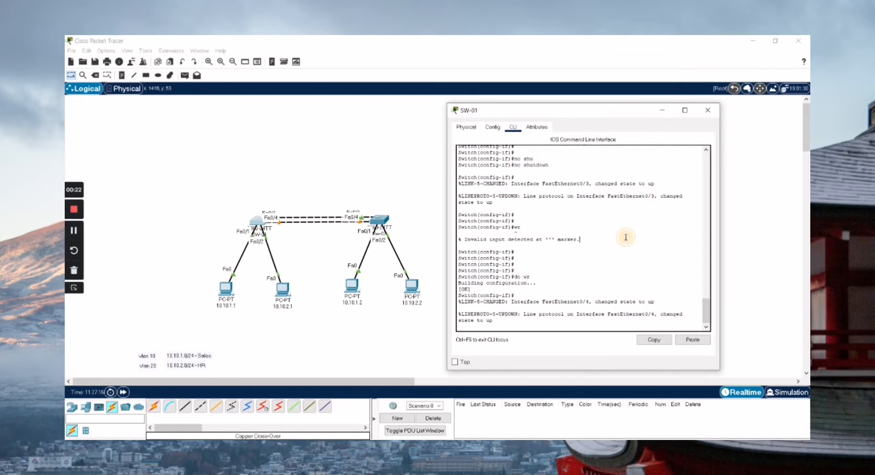
key(Return)
key(Return)
key(Return)
key(Return)
key(Return)
key(Return)
key(Return)
key(Return)
key(Return)
key(Return)
key(Return)
key(Return)
key(Return)
key(Return)
key(Return)
key(Return)
key(Return)
key(Return)
text(exi)
key(Tab)
key(Return)
key(Return)
Enter interface range configuration for fas0/3-4 on SW-01.
text(int)
key(Tab)
text(ran)
key(Tab)
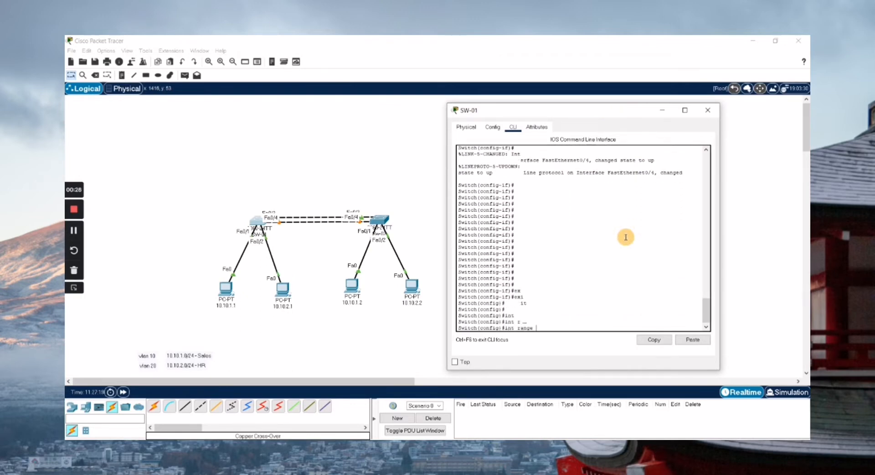
text(fas0/3-4)
key(Return)
key(Return)
Assign SW-01's interface range to channel group 1 in active mode and close the switch window.
text(channel-gro)
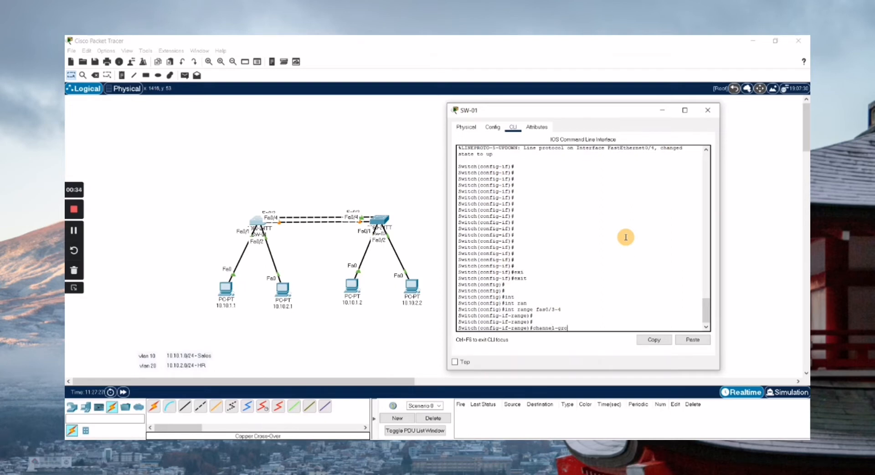
text(up 1 mo)
key(Tab)
text(ac)
key(Tab)
key(Return)
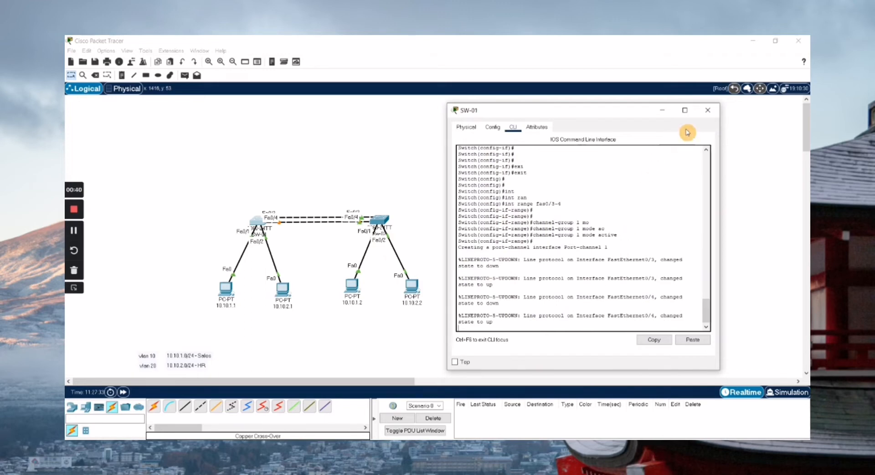
click(704, 112)
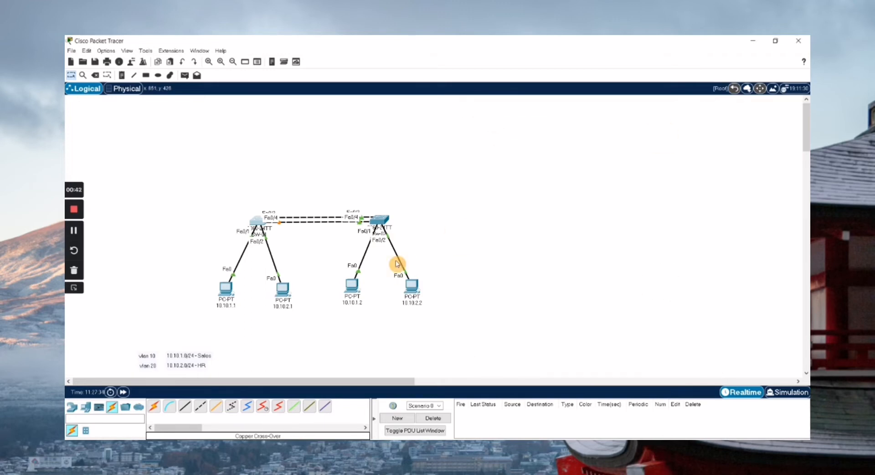
Open the command line of Sw-02 and end configuration to return to privileged EXEC mode.
click(384, 223)
drag(410, 106, 656, 117)
click(668, 220)
key(Return)
key(Return)
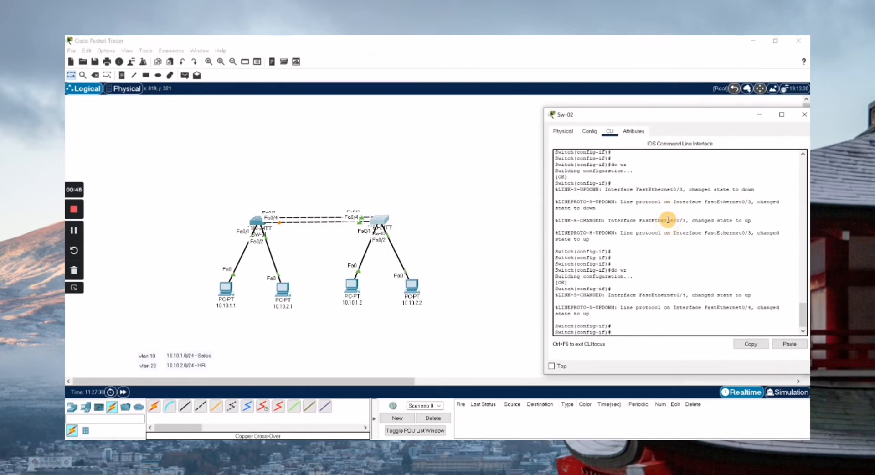
key(ctrl+z)
key(Return)
key(Return)
key(Return)
key(Return)
key(Return)
key(Return)
key(Return)
key(Return)
key(Return)
Enter global configuration mode on Sw-02, configuring from the terminal.
text(conf)
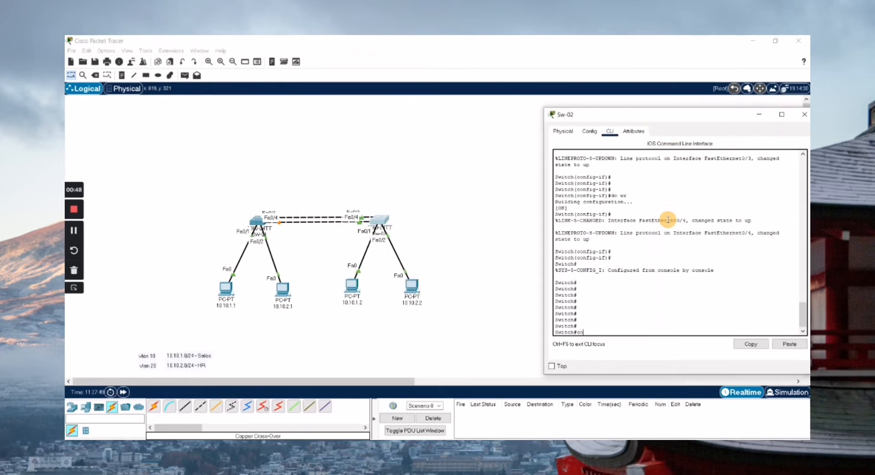
key(Return)
text(tint)
key(BackSpace)
key(BackSpace)
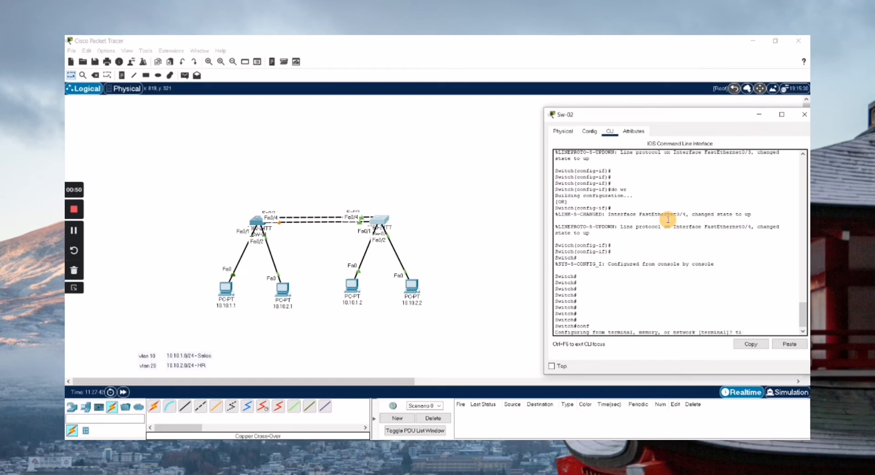
key(Return)
key(Return)
Enter interface range configuration for fas0/3-4 on Sw-02.
text(int range fa)
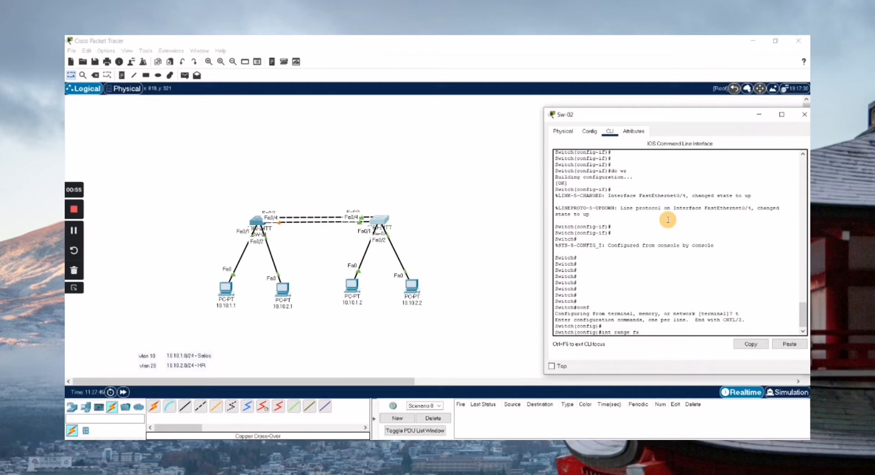
text(0/3-4)
key(Return)
key(Return)
key(Return)
key(Return)
Start the channel-group command for Sw-02's interface range and list the arguments it accepts.
text(swannel-grou mode)
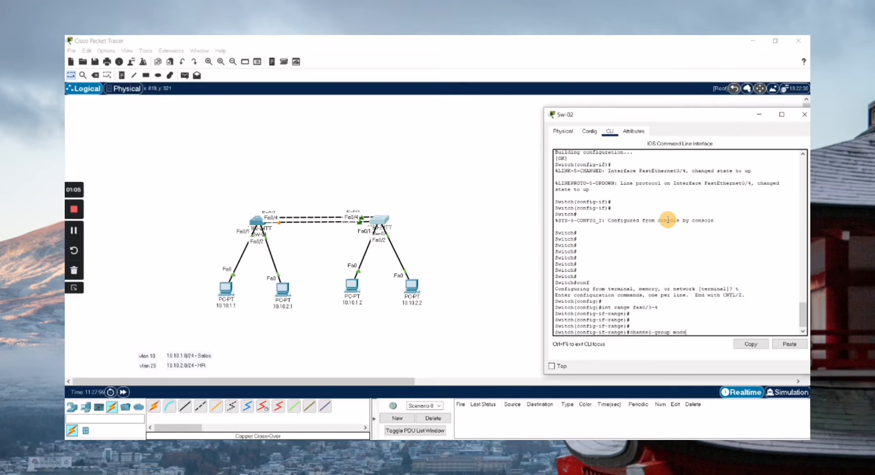
key(Tab)
key(BackSpace)
key(BackSpace)
key(Tab)
key(BackSpace)
key(BackSpace)
key(BackSpace)
key(Tab)
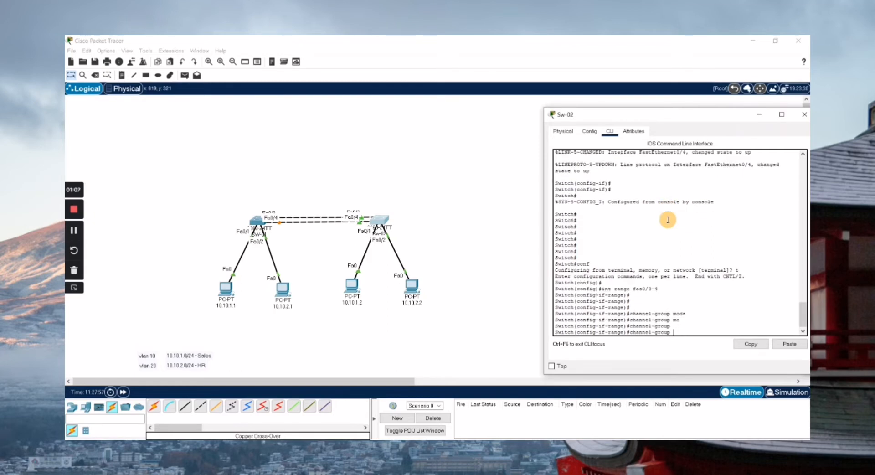
key(BackSpace)
key(Tab)
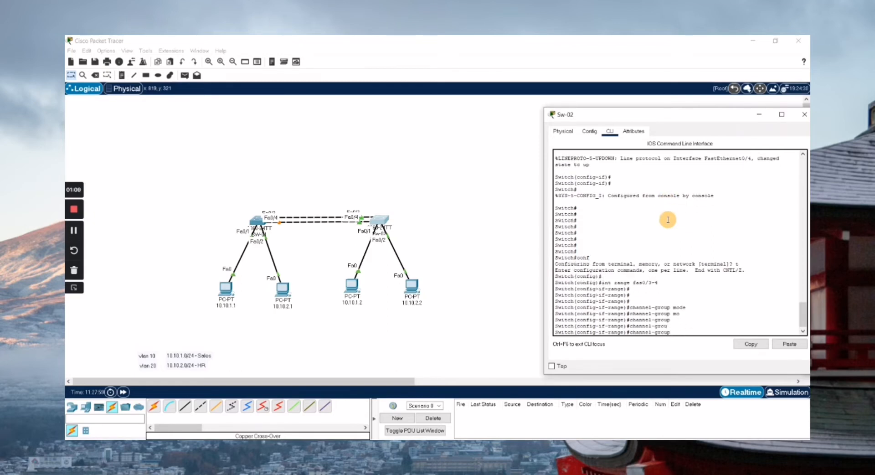
text(?)
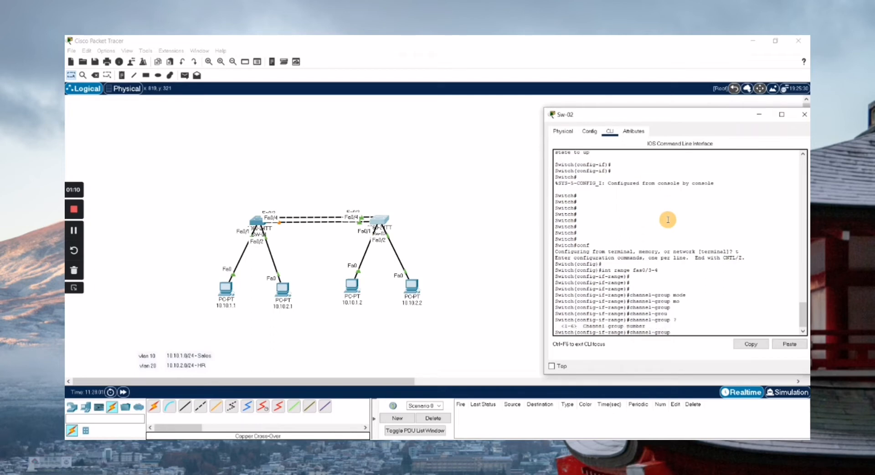
Assign Sw-02's interface range to channel group 1 in passive mode.
text(1 mo)
key(Tab)
text(pas)
key(Tab)
key(Return)
key(Return)
key(Return)
key(Return)
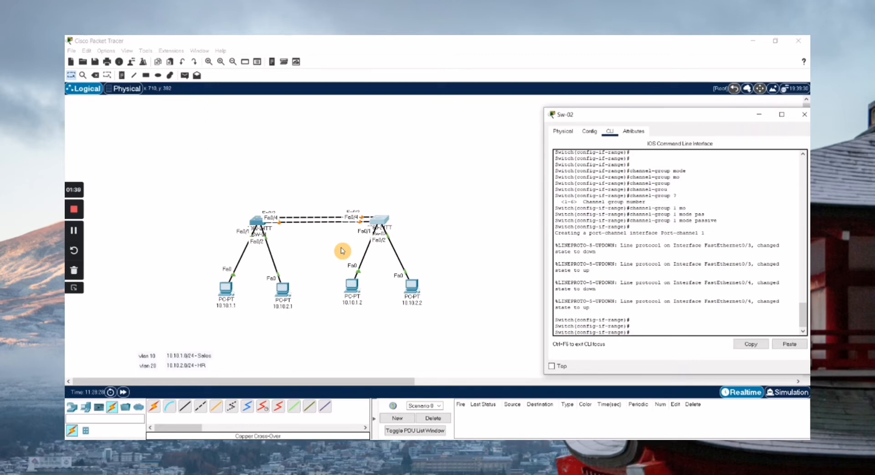
End configuration on Sw-02 and return to its privileged EXEC prompt.
key(ctrl+z)
key(Return)
key(Return)
key(Return)
key(Return)
key(Return)
key(Return)
key(Return)
key(Return)
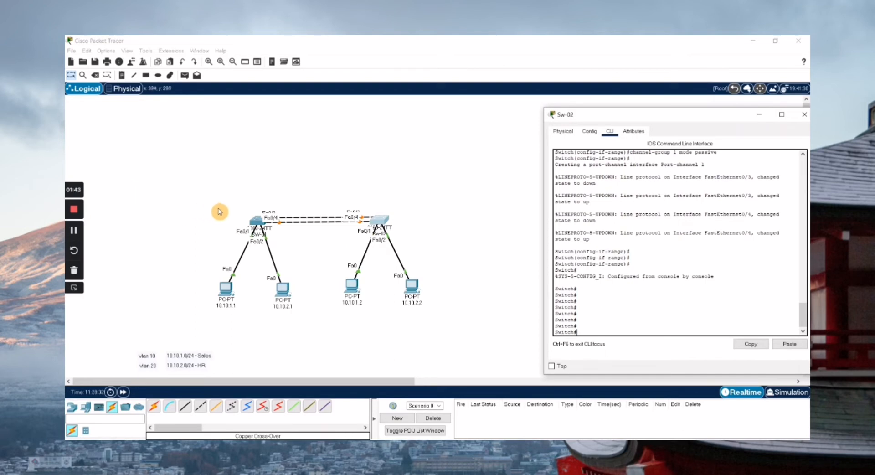
Reopen the command line of SW-01 and arrange both switch windows so the topology stays uncovered.
click(253, 224)
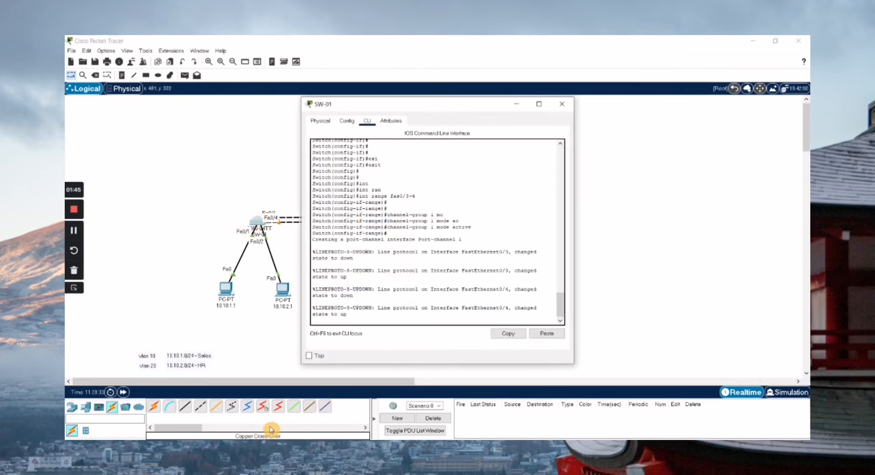
drag(395, 111, 218, 96)
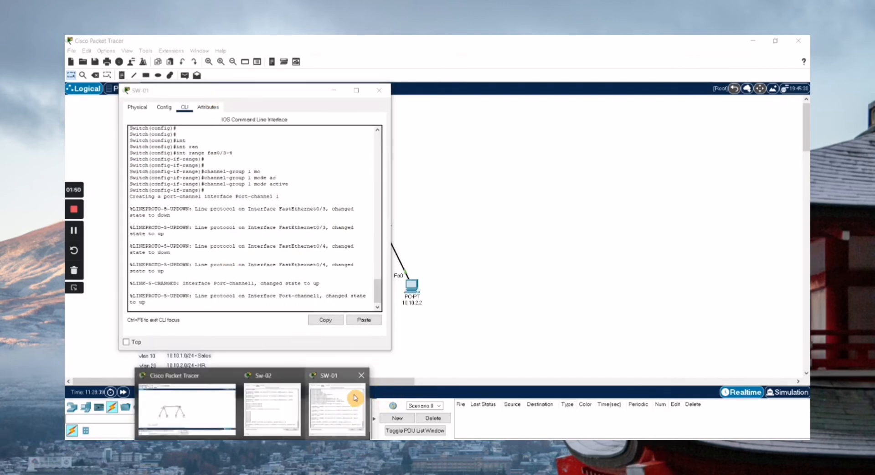
click(292, 401)
drag(598, 113, 580, 84)
drag(297, 95, 638, 87)
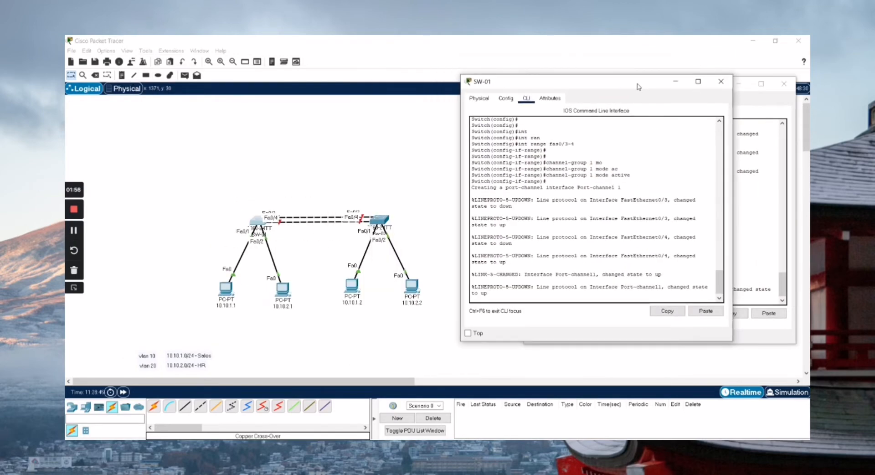
click(600, 250)
key(Return)
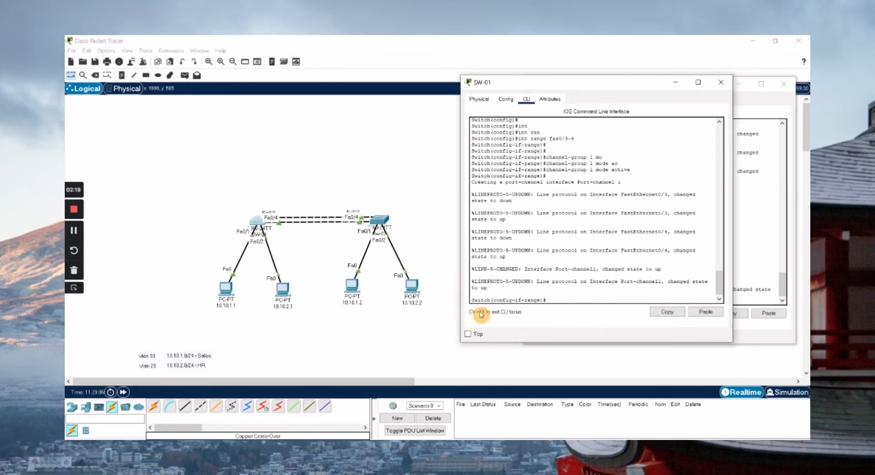
End interface range configuration on SW-01 and return to its privileged EXEC prompt.
key(ctrl+z)
key(Return)
key(Return)
key(Return)
key(Return)
Show the EtherChannel summary on SW-01 to check the port channel's protocol and member ports.
text(show etherc)
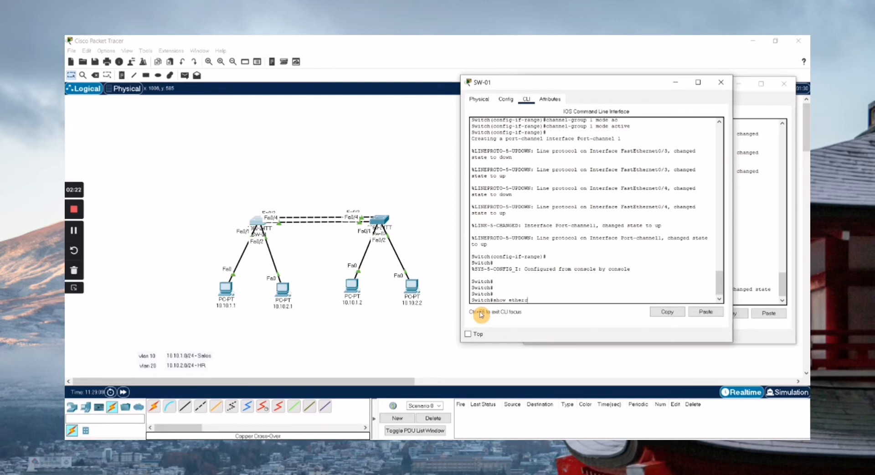
text(hannel-sum)
key(Tab)
key(BackSpace)
key(BackSpace)
key(BackSpace)
text(sum)
key(Tab)
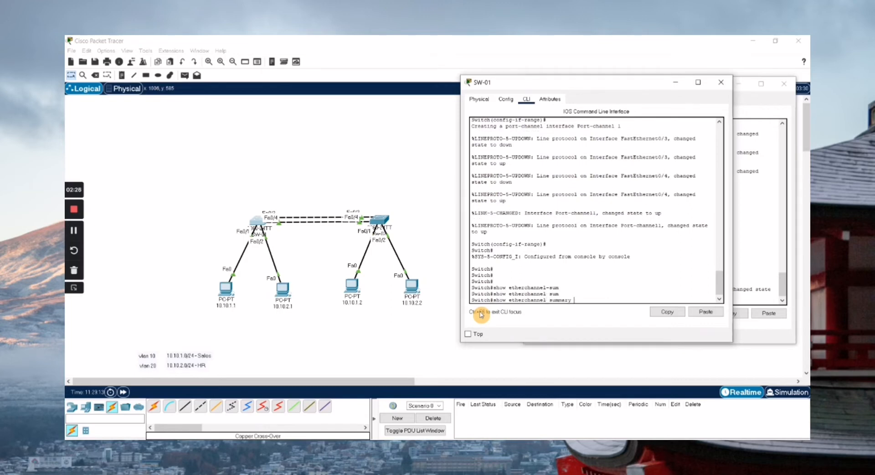
key(Return)
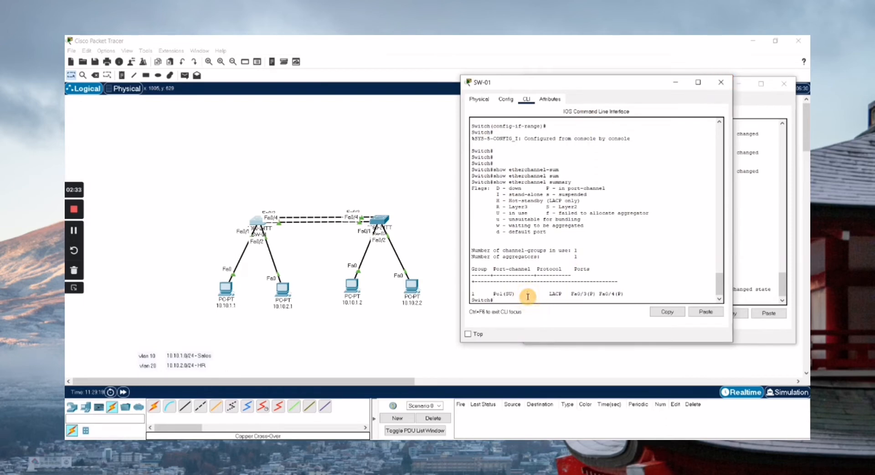
Enter global configuration mode on SW-01 from the terminal.
key(Return)
key(Return)
key(Return)
key(Return)
key(Return)
key(Return)
key(Return)
key(Return)
text(conf ti)
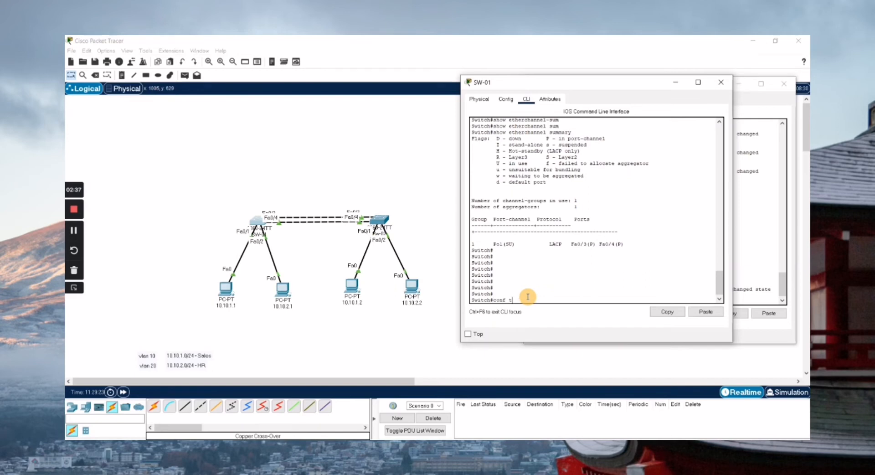
key(Return)
key(Return)
Enter interface configuration for port-channel 1 on SW-01.
text(int)
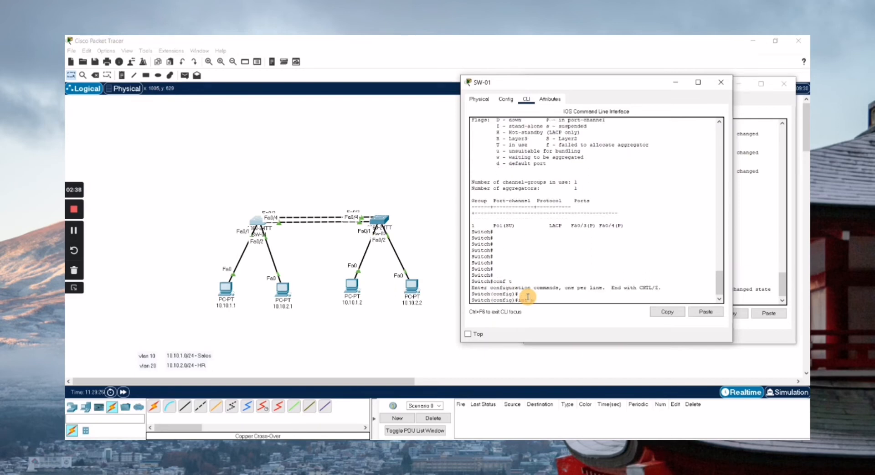
text( port)
key(Tab)
text(1)
key(Return)
key(Return)
key(Return)
Set the switchport mode of port-channel 1 on SW-01 to trunk.
text(swi)
key(Tab)
text(mo)
key(Tab)
text(tru)
key(Tab)
key(Return)
key(Return)
key(Return)
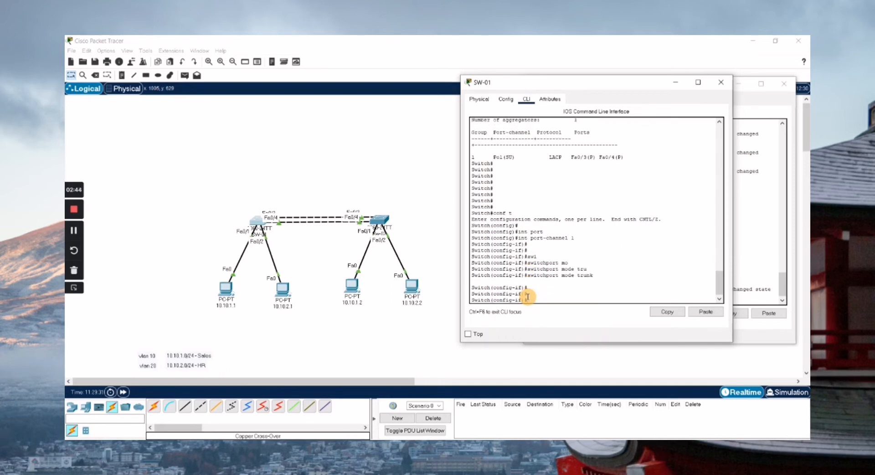
Add VLAN 10 to the allowed VLANs on SW-01's port-channel 1 trunk.
text(swi)
key(Tab)
text(tru)
key(Tab)
text(all)
key(Tab)
text(vl)
key(Tab)
text(add)
key(Tab)
text(10)
key(Return)
key(Return)
key(Return)
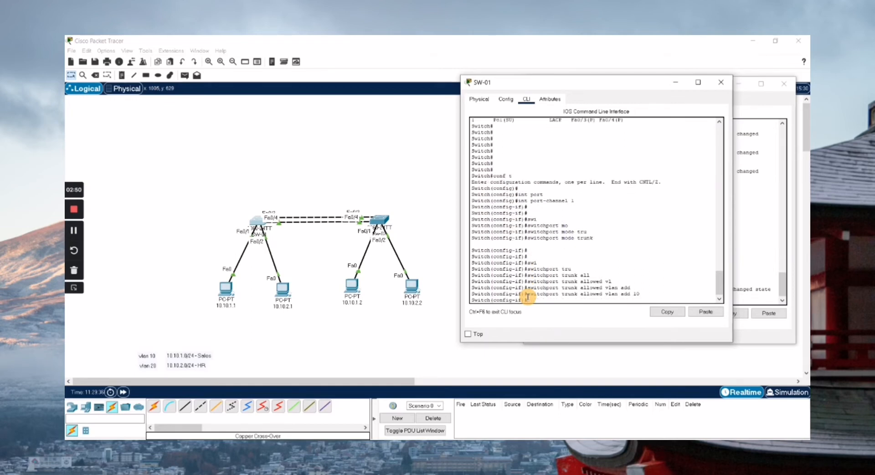
Add VLAN 20 to the allowed VLANs on SW-01's port-channel 1 trunk and close the switch's window.
key(Up)
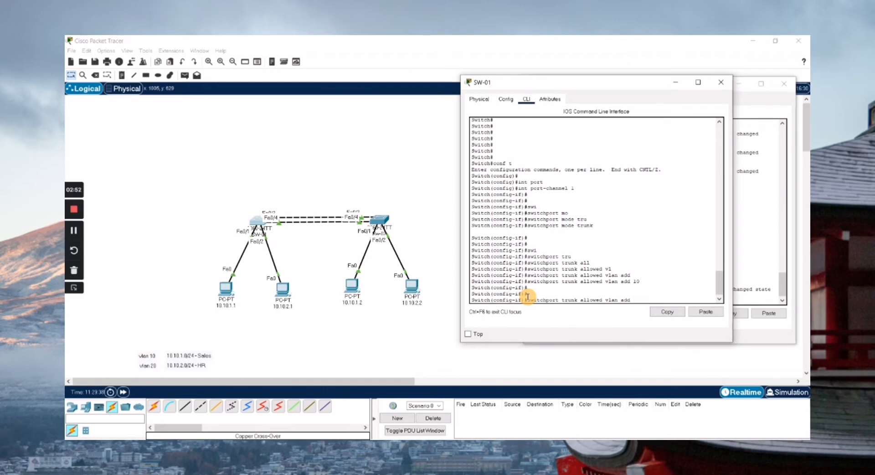
text(20)
key(Return)
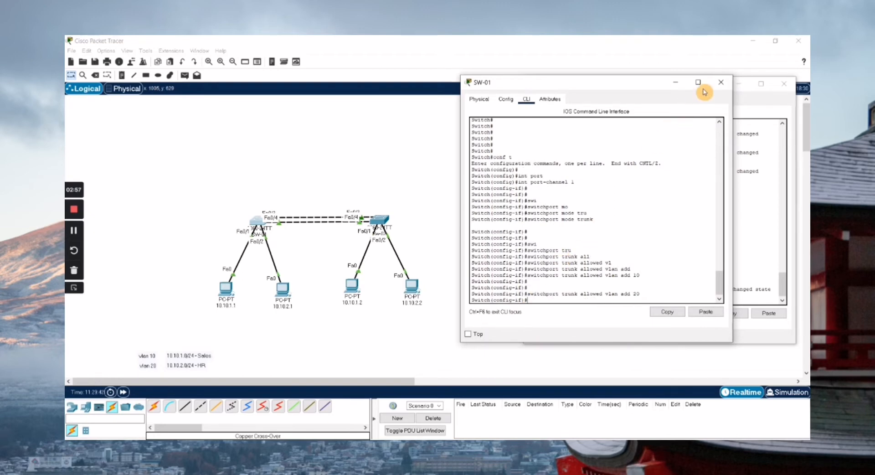
click(715, 83)
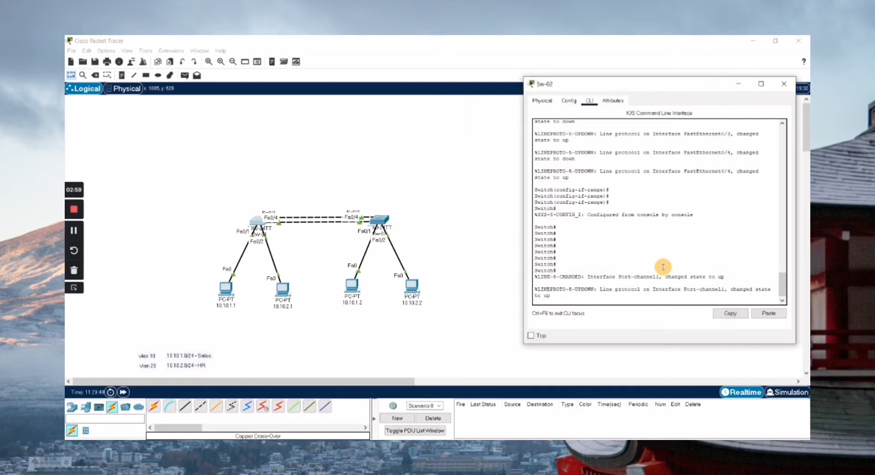
Enter global configuration mode on Sw-02 from the terminal.
key(Return)
text(cond)
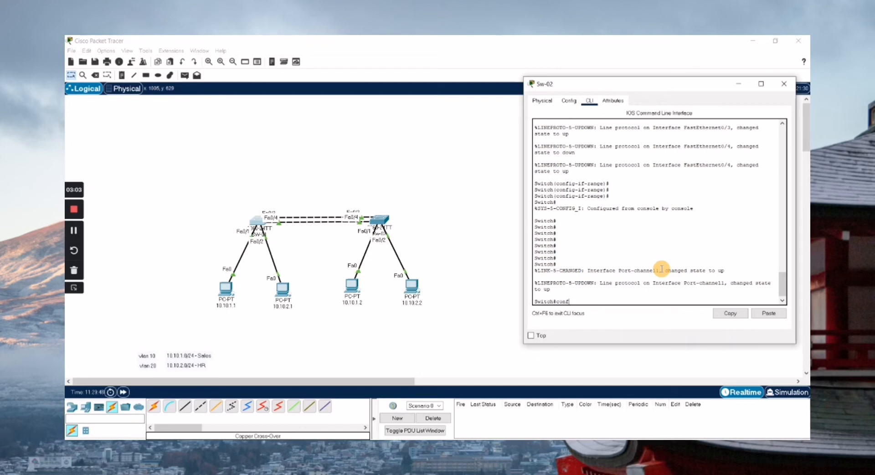
text( t)
key(Return)
key(Return)
key(Return)
key(Return)
Enter interface configuration for port-channel 1 on Sw-02, checking the channel number against SW-01's configuration.
text(i)
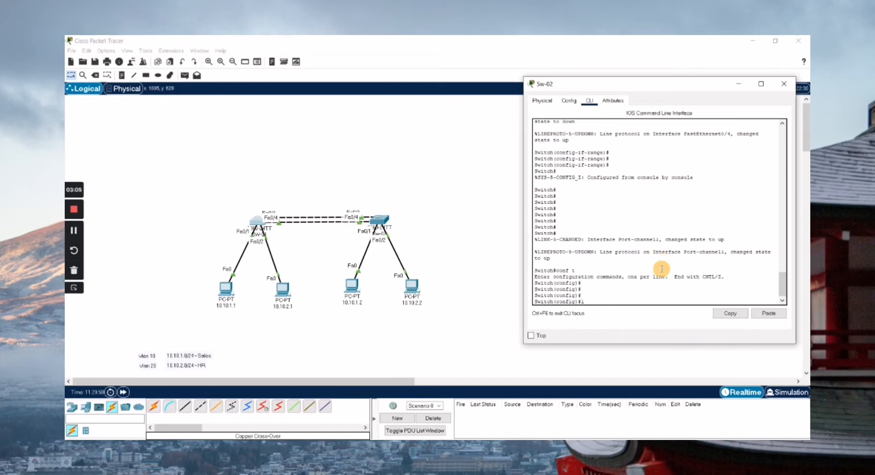
text(nt port)
key(Tab)
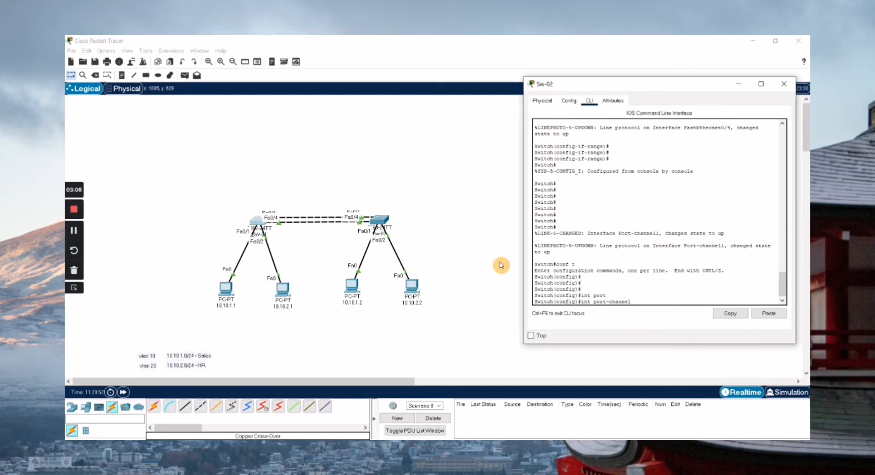
click(257, 224)
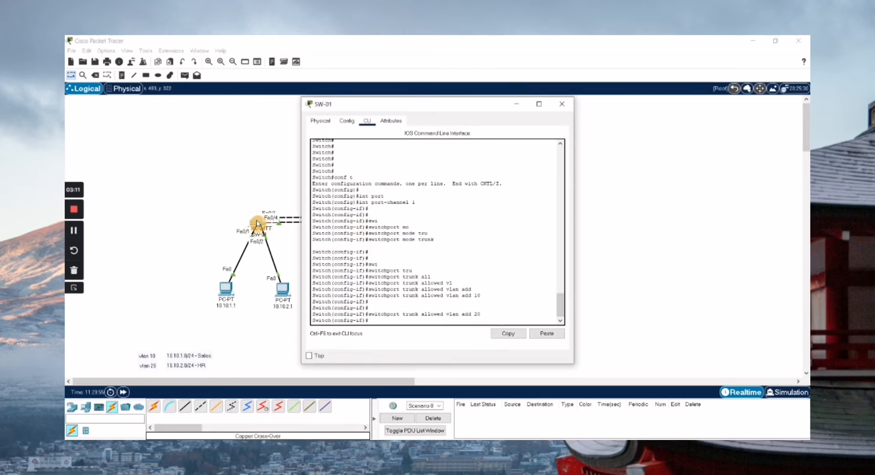
drag(416, 108, 159, 119)
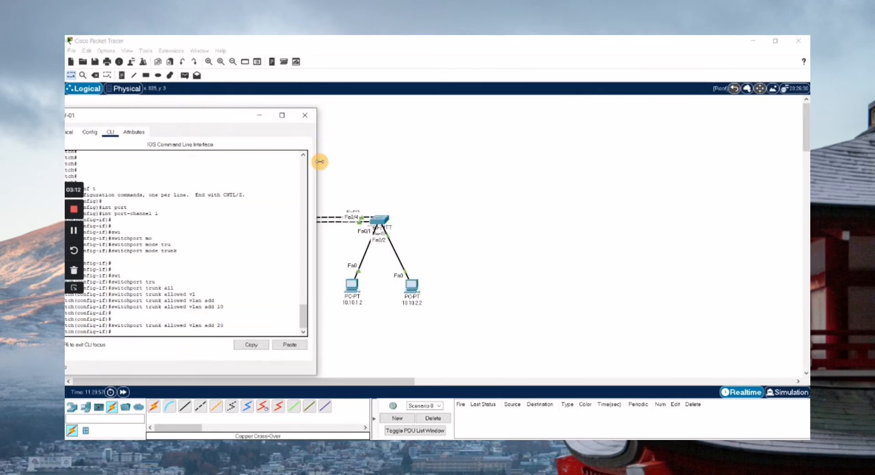
click(378, 214)
text(1)
key(Return)
key(Return)
key(Return)
Set the switchport mode of port-channel 1 on Sw-02 to trunk.
text(swi)
key(Tab)
text(mo)
key(Tab)
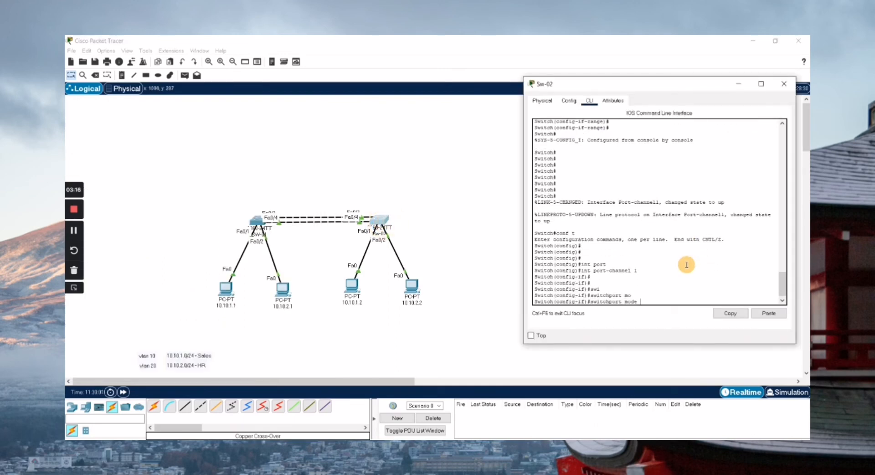
text(tru)
key(Tab)
key(Return)
key(Return)
key(Return)
Add VLAN 10 to the allowed VLANs on Sw-02's port-channel 1 trunk.
text(swi)
key(Tab)
text(tru)
key(Tab)
text(al)
key(Tab)
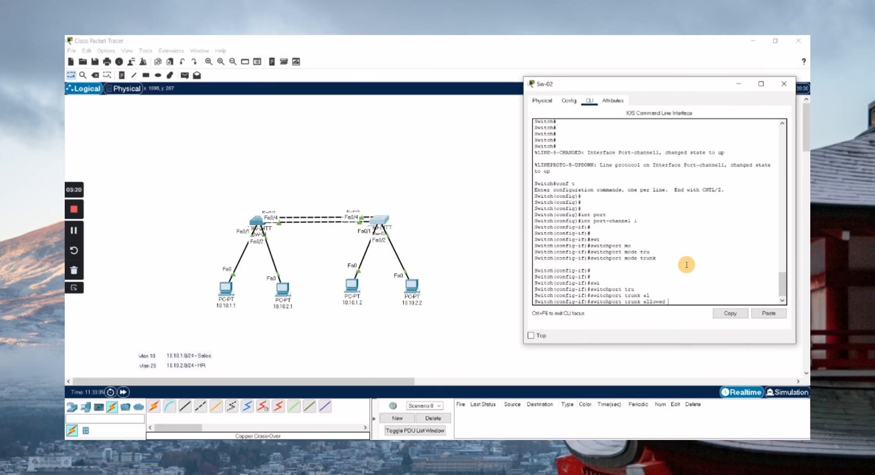
text(vl)
key(Tab)
text(add)
key(Tab)
text(10)
key(Return)
key(Return)
key(Return)
Add VLAN 20 to the allowed VLANs on Sw-02's port-channel 1 trunk.
text(swi)
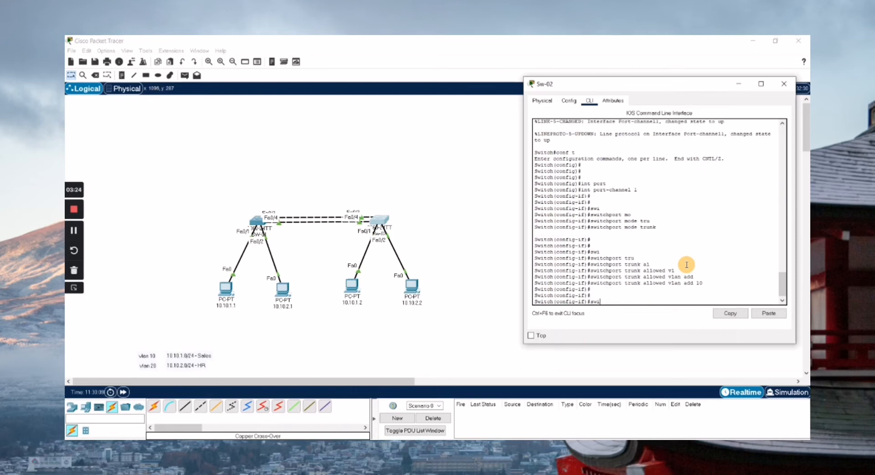
key(Tab)
key(Up)
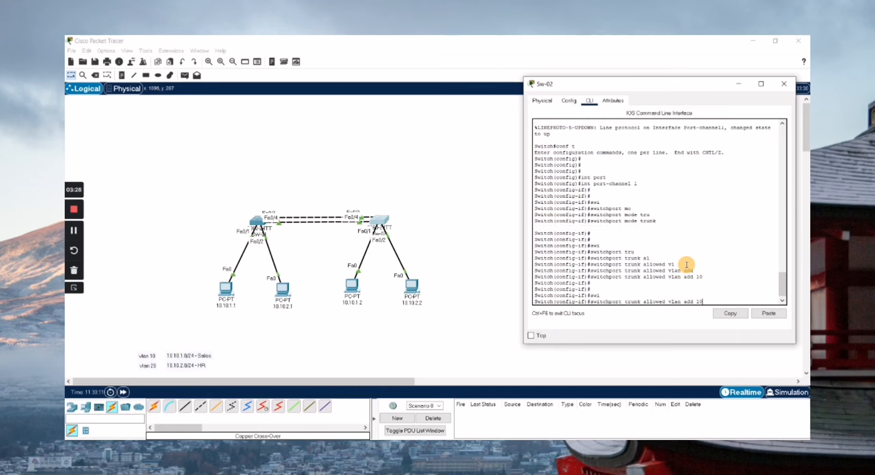
key(Return)
key(Return)
key(Return)
key(Return)
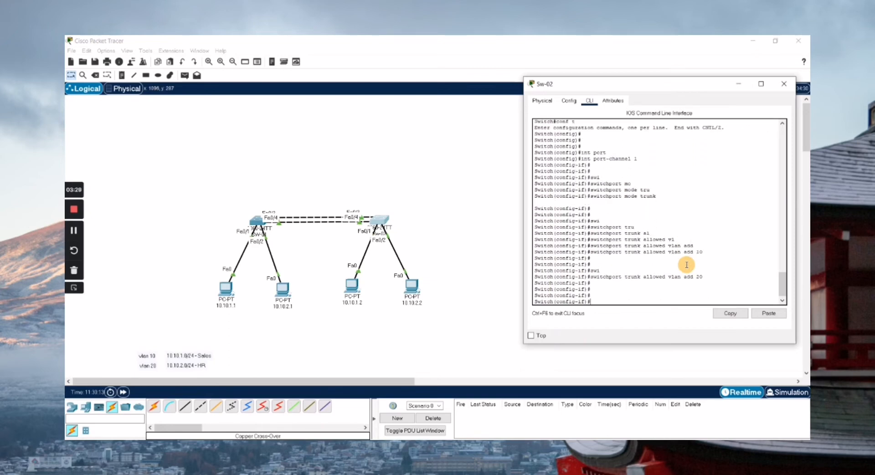
Exit configuration mode on Sw-02 and display its trunk interfaces with sh int trunk.
key(ctrl+z)
key(Return)
key(Return)
text(sh in)
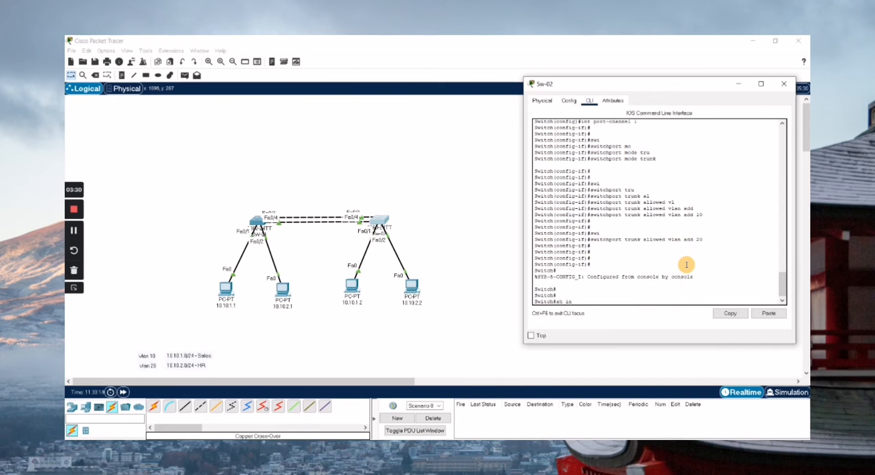
text(t trun)
key(Tab)
key(Return)
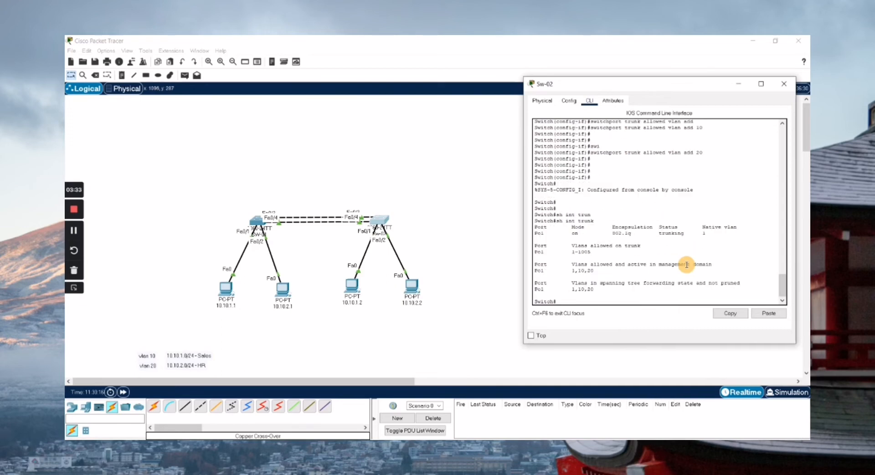
key(Return)
key(Return)
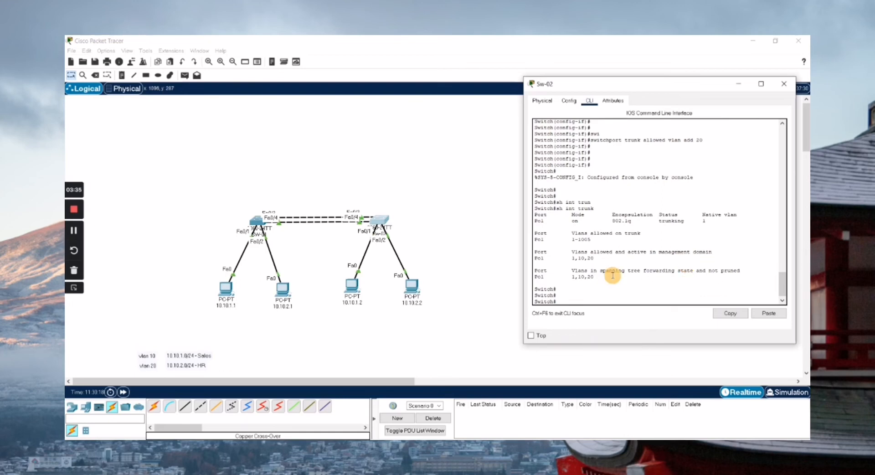
Exit configuration mode on SW-01 and display its trunk interfaces with sh int trunk.
click(257, 222)
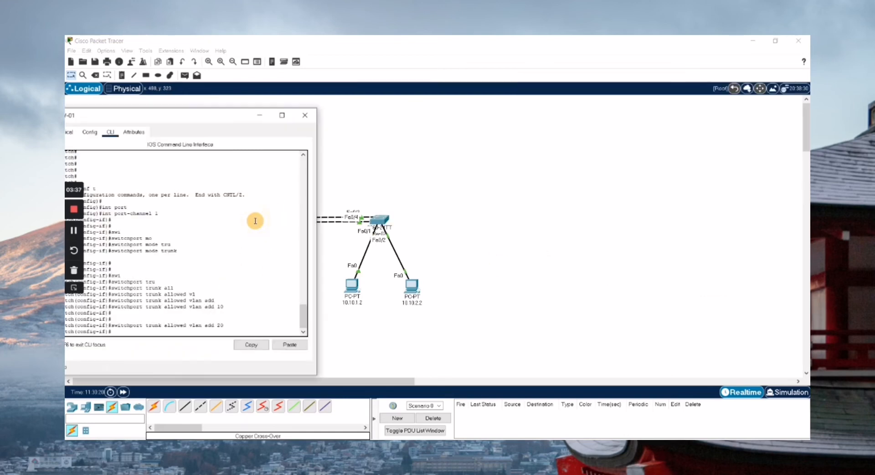
drag(188, 122, 305, 102)
click(288, 237)
key(ctrl+c)
key(Return)
key(Return)
key(Return)
key(Return)
key(Return)
text(s)
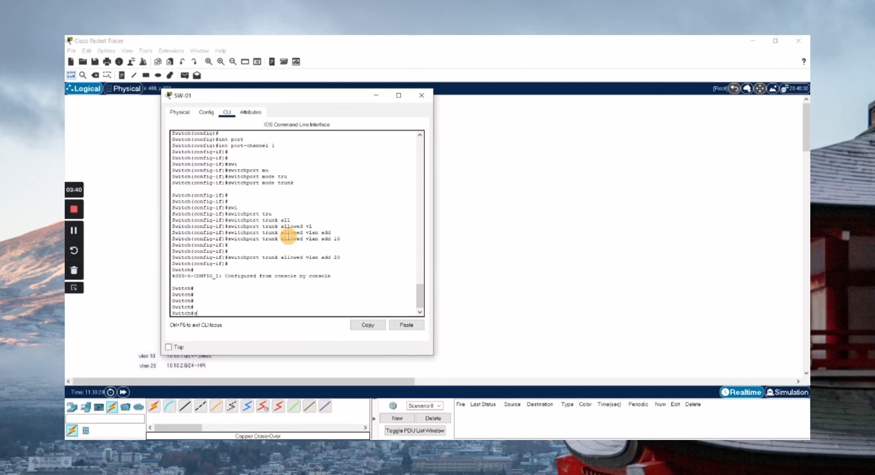
text(h int tr)
key(Tab)
key(Return)
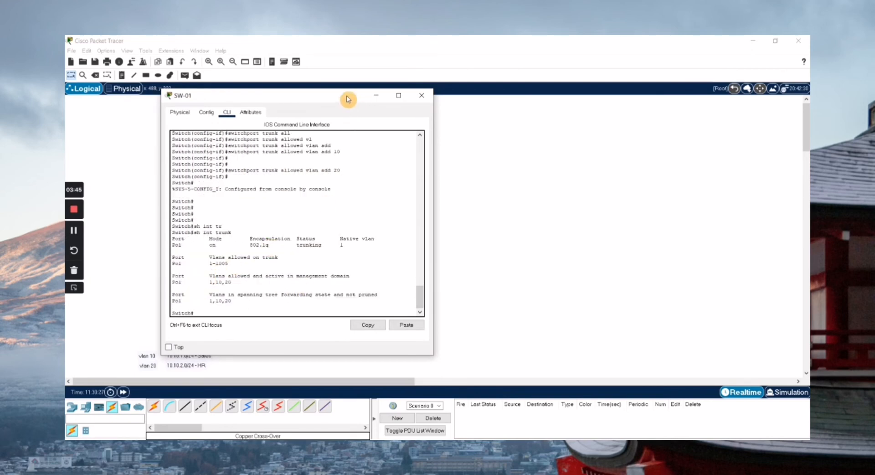
Ping 10.10.1.2 from the command prompt of PC 10.10.1.1 to test connectivity within VLAN 10.
drag(339, 99, 661, 100)
click(222, 294)
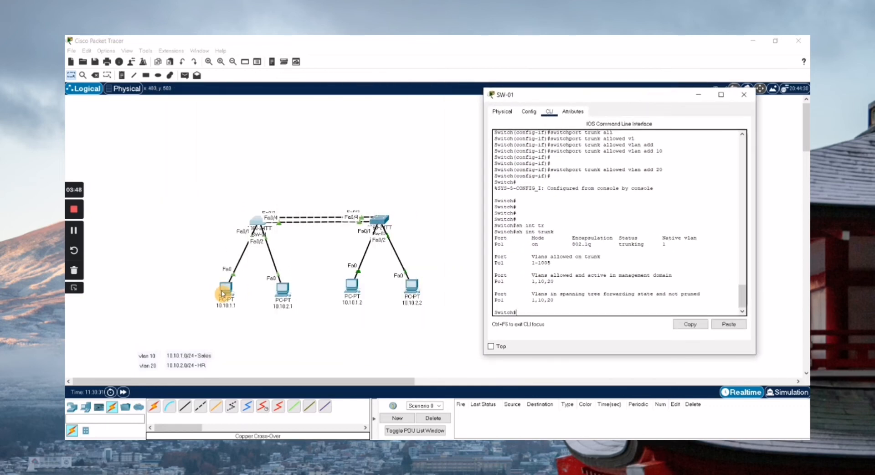
drag(432, 109, 679, 65)
click(725, 102)
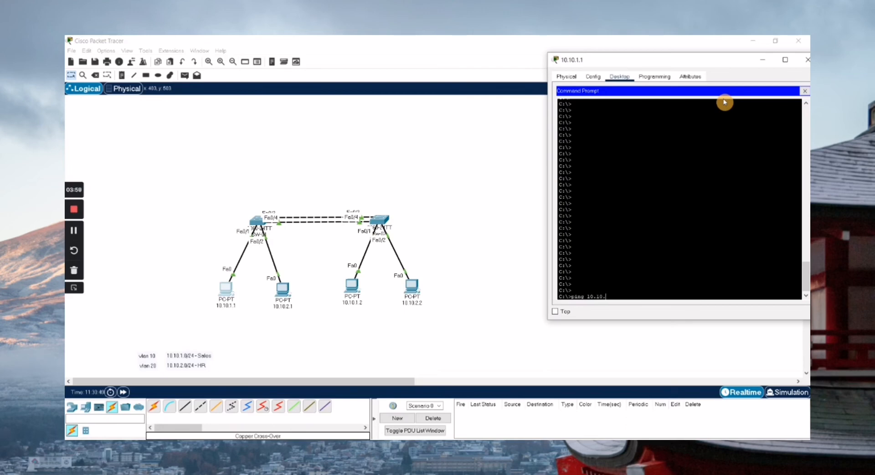
key(Return)
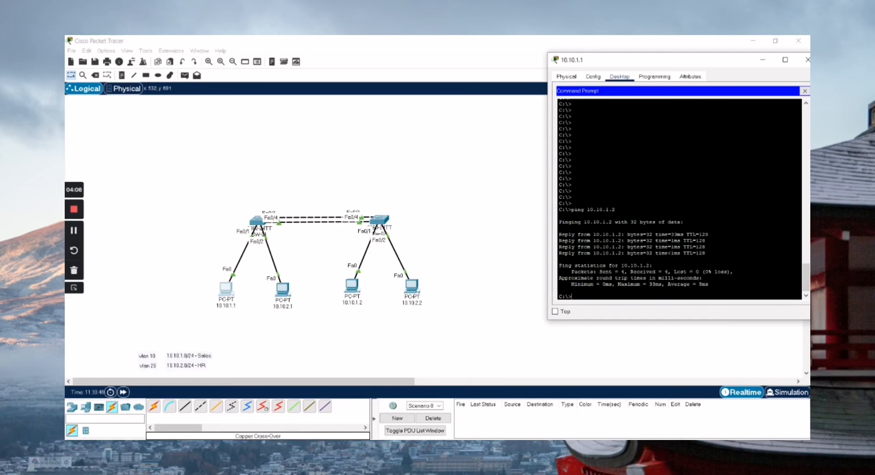
Return to SW-01's terminal and enter interface configuration for FastEthernet 0/4.
click(253, 454)
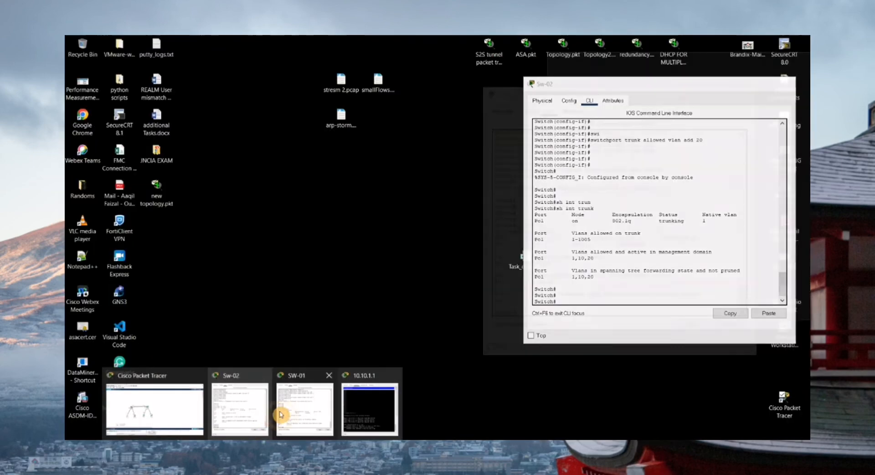
click(294, 414)
drag(645, 95, 442, 88)
click(404, 258)
text(conf t)
key(Return)
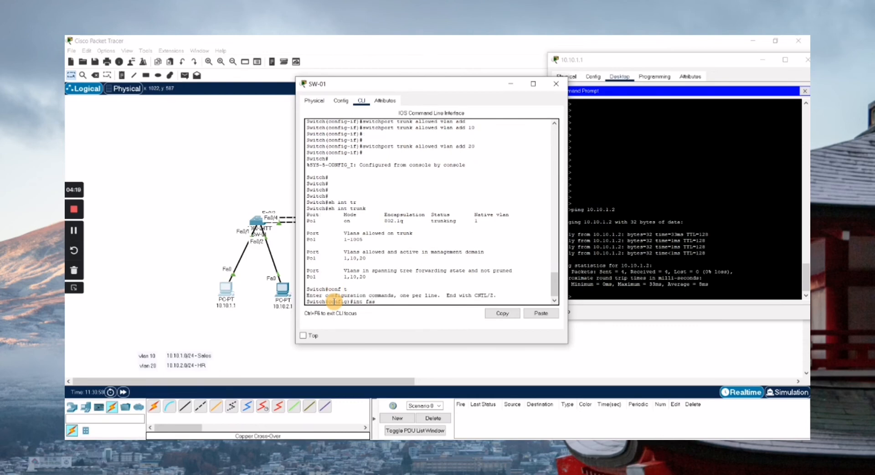
text(int fas0/4)
key(Return)
key(Return)
key(Return)
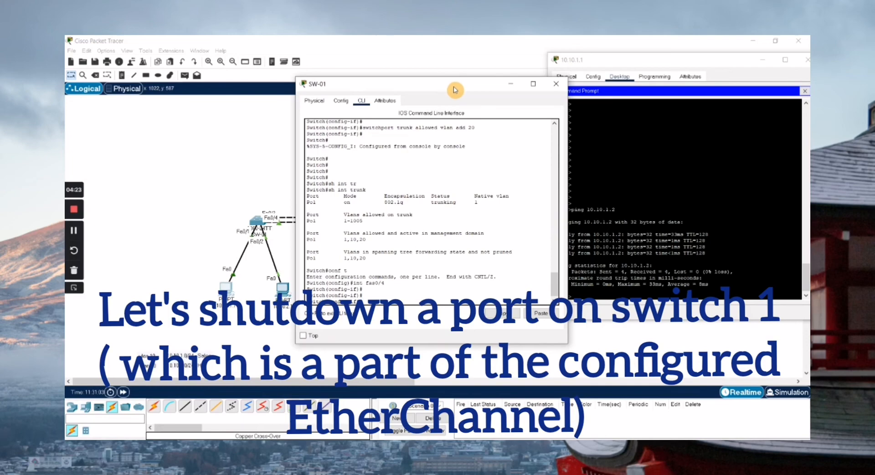
Start a continuous ping (-t) from PC 10.10.1.1 to 10.10.1.2.
drag(453, 81, 451, 81)
click(650, 157)
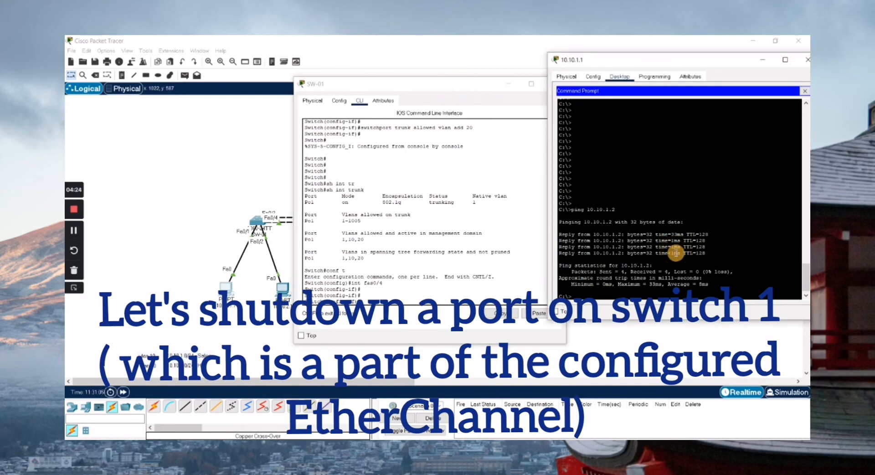
key(Return)
key(Return)
key(Return)
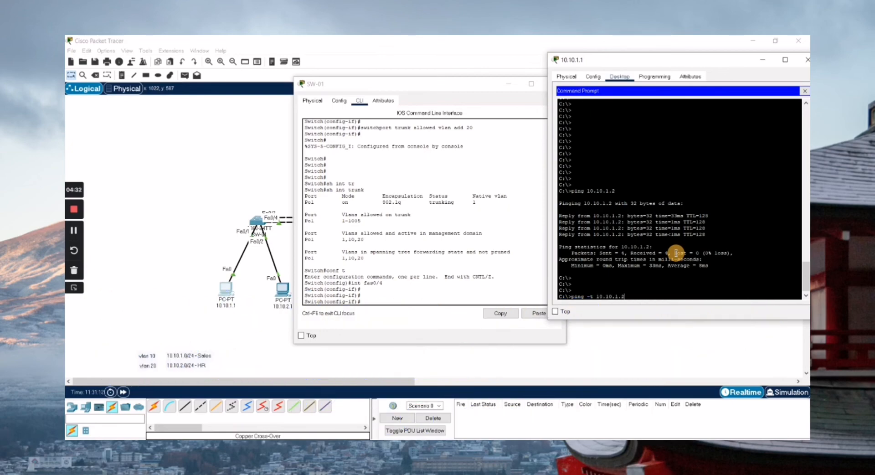
key(Return)
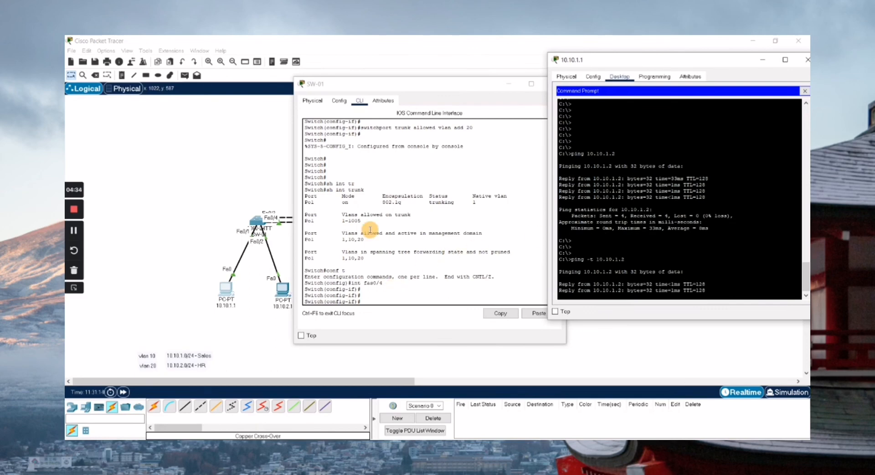
Shut down FastEthernet 0/4 on SW-01 and move its window aside to expose the topology beside the running ping.
drag(372, 88, 353, 62)
key(Return)
key(Return)
key(Return)
key(Return)
key(Return)
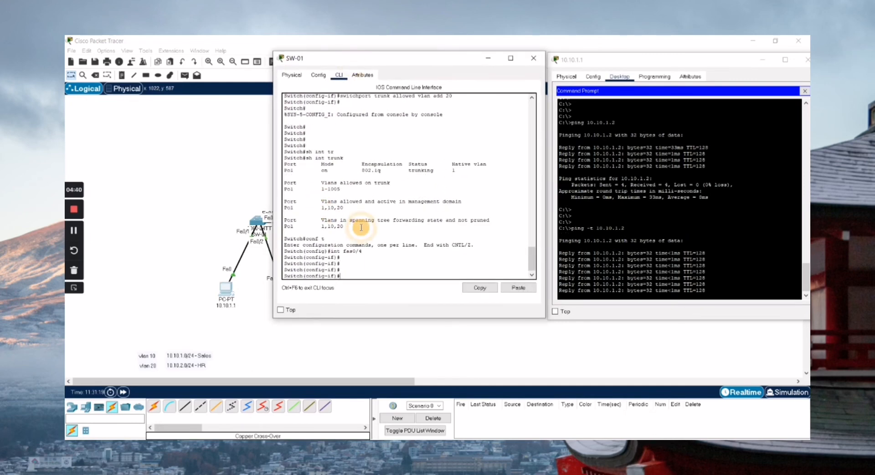
key(Return)
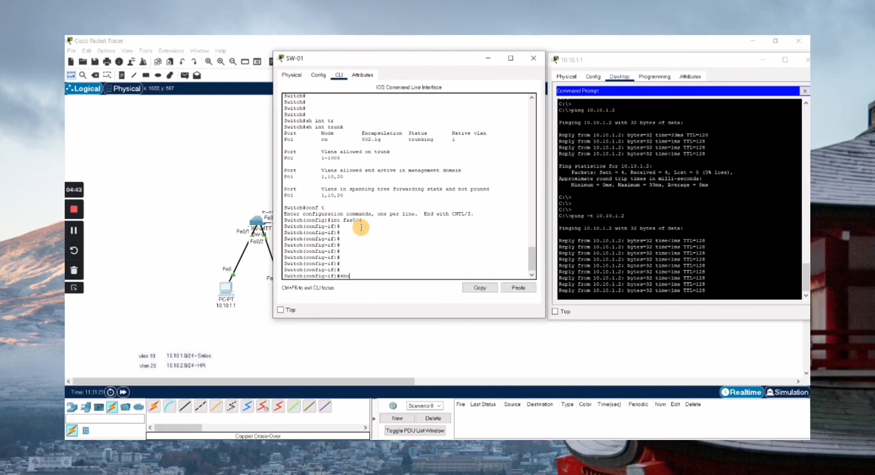
text(shu)
key(Tab)
key(Return)
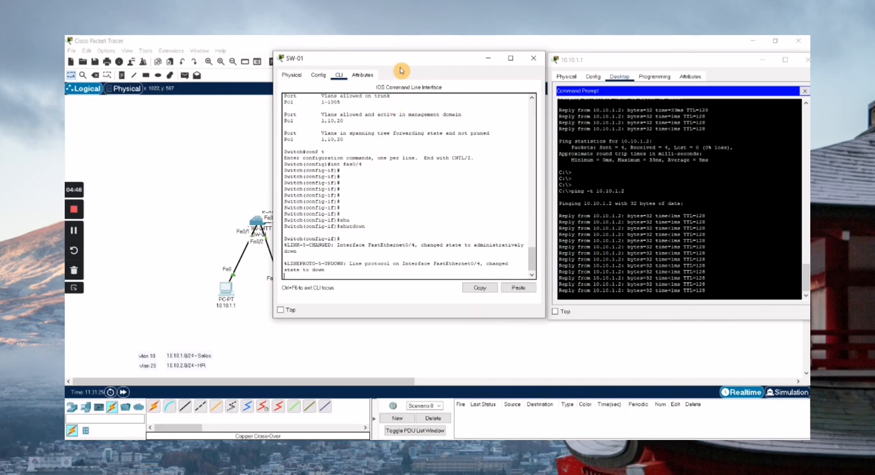
drag(402, 65, 429, 318)
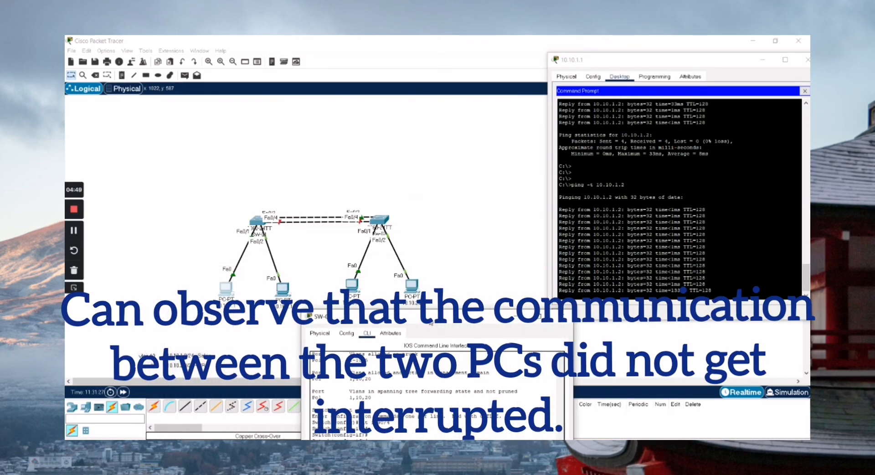